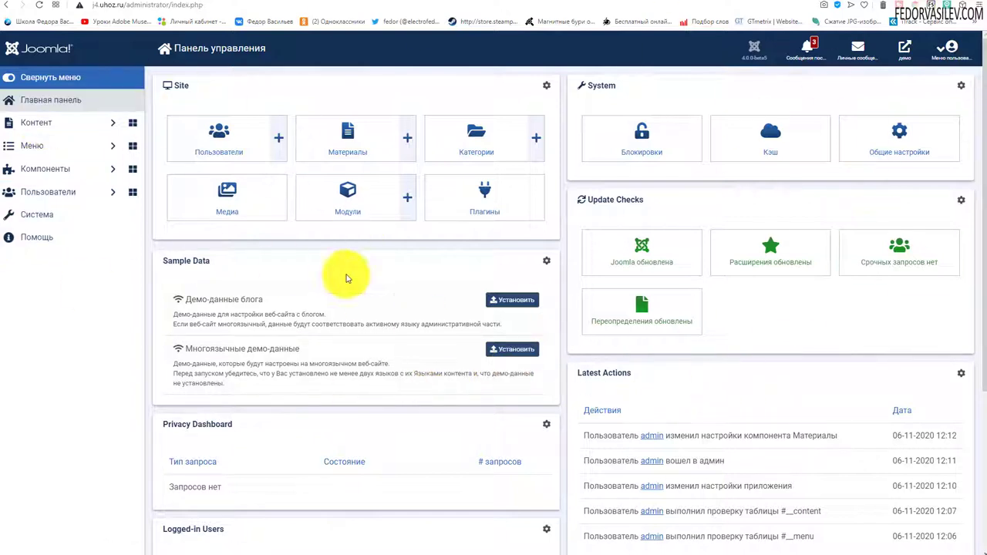
- Open the site modules list and compare its entries with the modules on the demo article page, including the breadcrumbs and main menu
{"action": "left_click", "coordinate": [343, 198]}
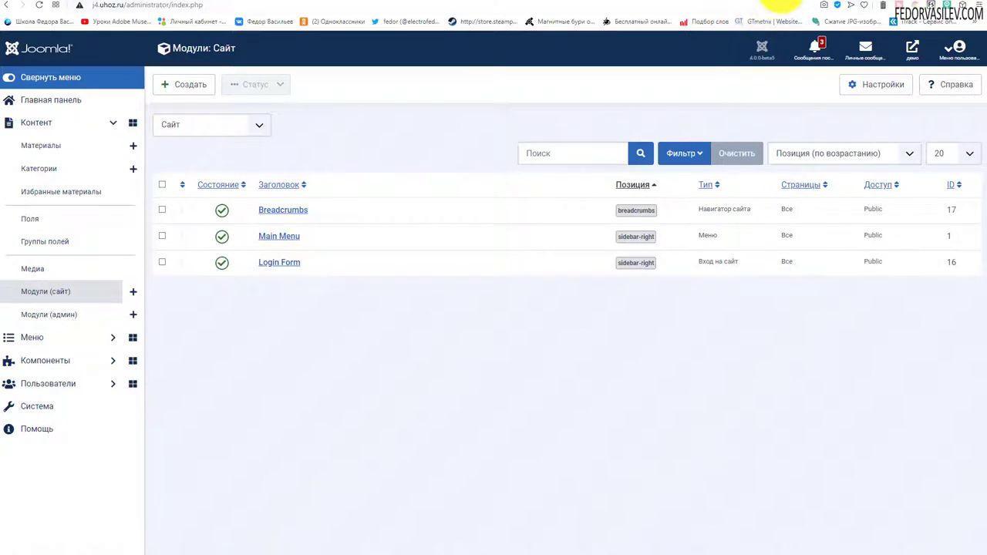
{"action": "left_click", "coordinate": [777, 4]}
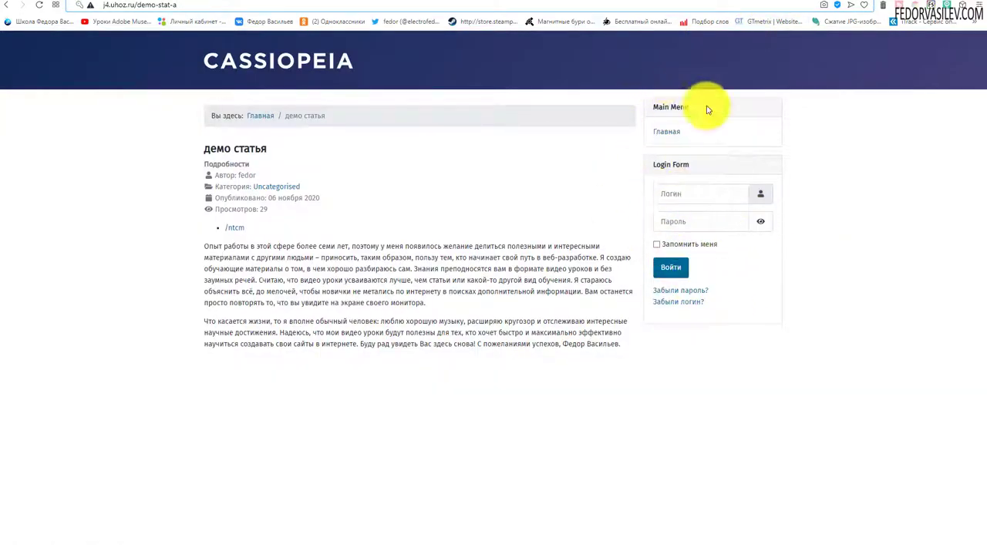
{"action": "left_click", "coordinate": [727, 2]}
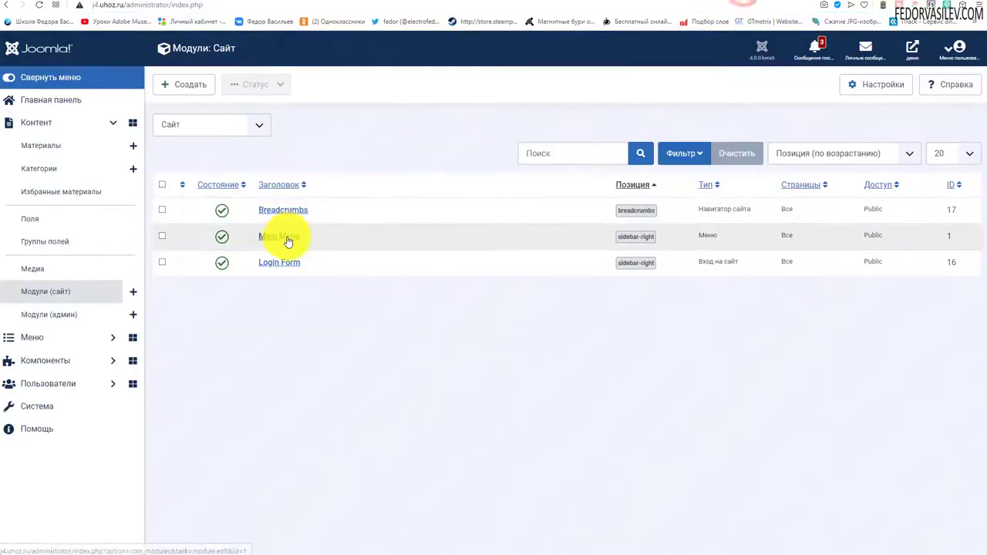
{"action": "left_click", "coordinate": [779, 4]}
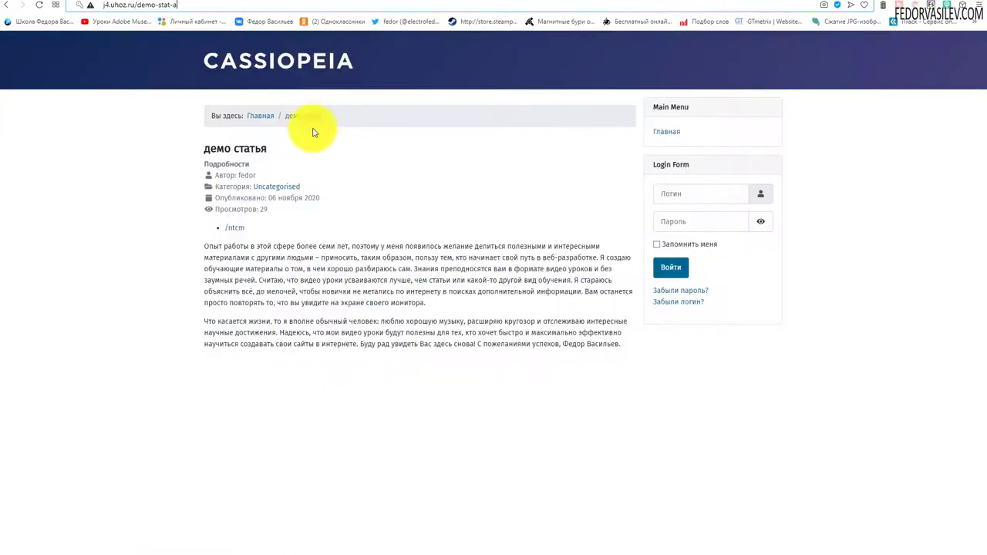
{"action": "left_click_drag", "start_coordinate": [342, 114], "coordinate": [209, 121]}
{"action": "left_click", "coordinate": [514, 173]}
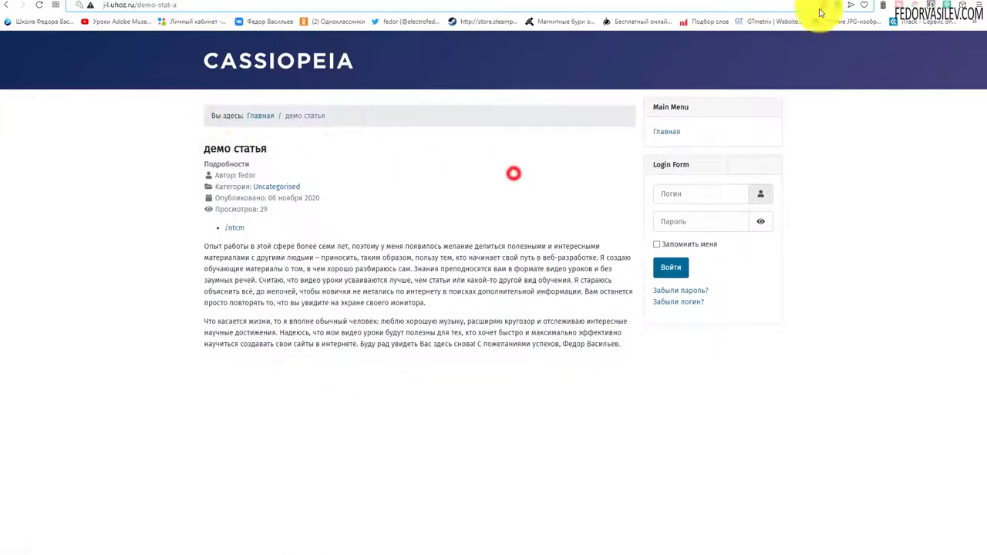
{"action": "left_click", "coordinate": [746, 3]}
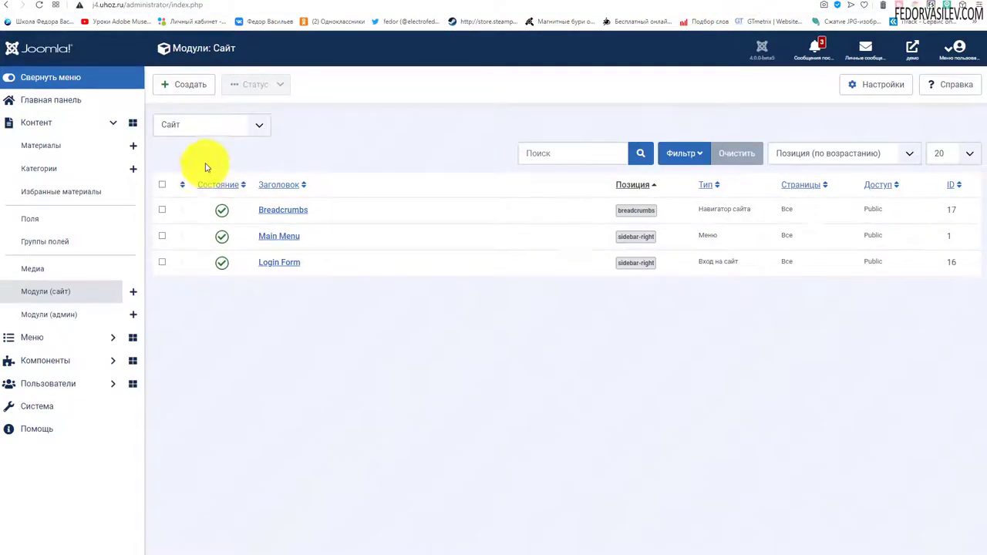
- Create a new site module of type Умный поиск and title it "поиск"
{"action": "left_click", "coordinate": [186, 85]}
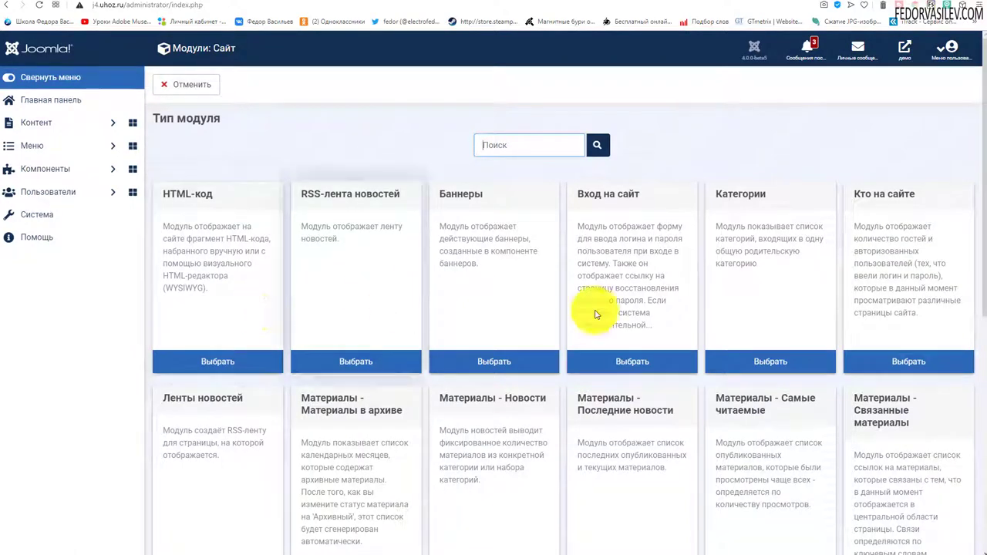
{"action": "scroll", "coordinate": [595, 308], "scroll_direction": "down", "scroll_amount": 8}
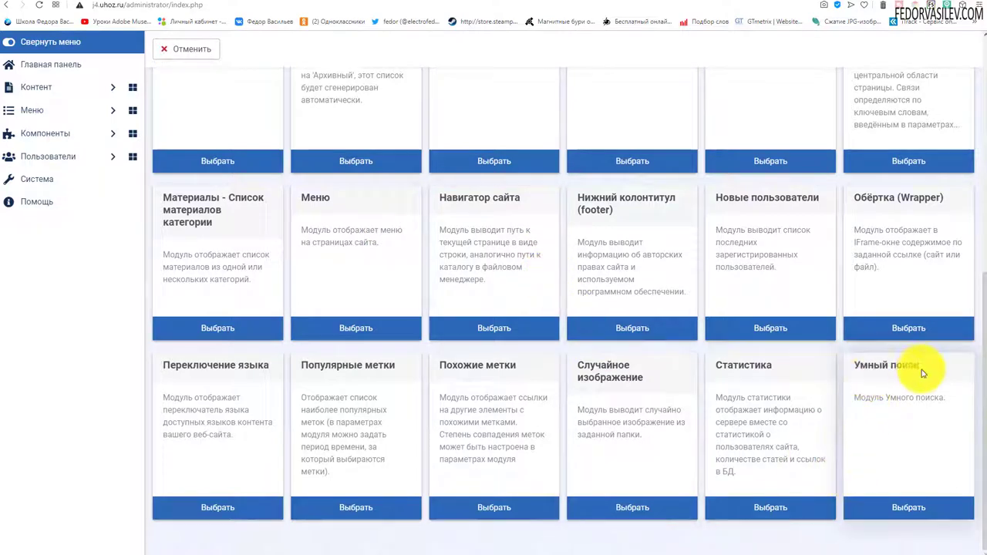
{"action": "left_click", "coordinate": [907, 501]}
{"action": "left_click", "coordinate": [53, 141]}
{"action": "type", "text": "поиск"}
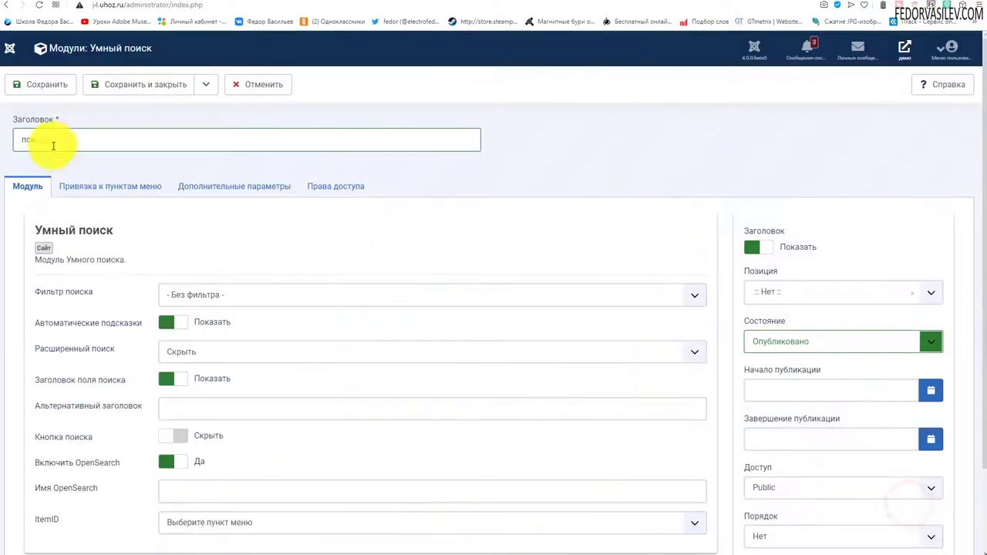
{"action": "double_click", "coordinate": [70, 141]}
{"action": "left_click", "coordinate": [591, 128]}
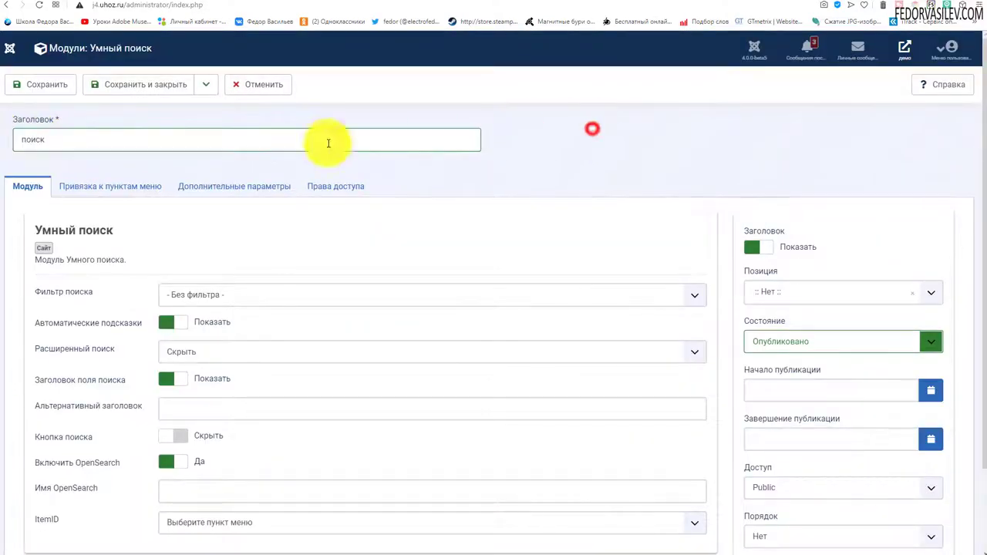
- Review the search module's settings, leaving the search filter at "- Без фильтра -"
{"action": "scroll", "coordinate": [232, 154], "scroll_direction": "down", "scroll_amount": 2}
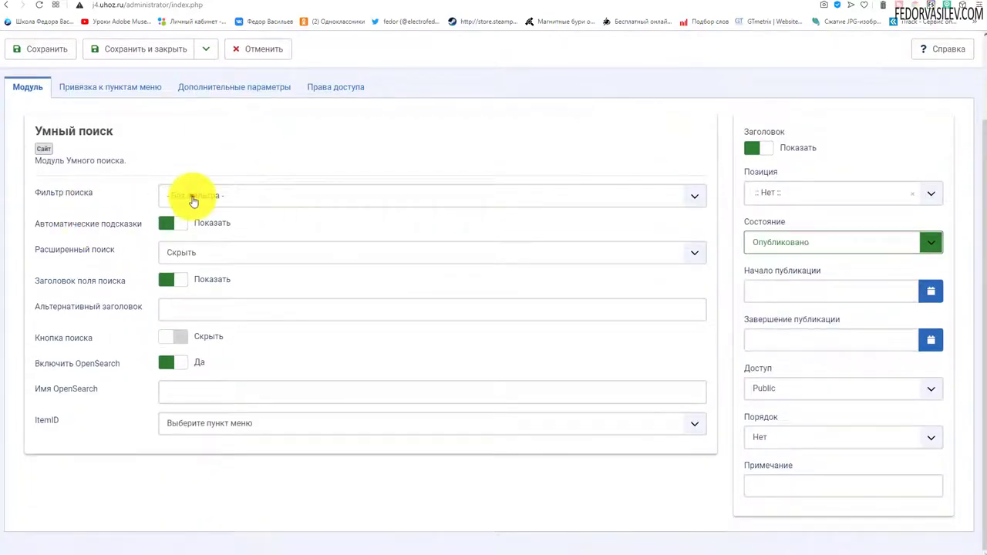
{"action": "left_click", "coordinate": [193, 197]}
{"action": "left_click", "coordinate": [193, 208]}
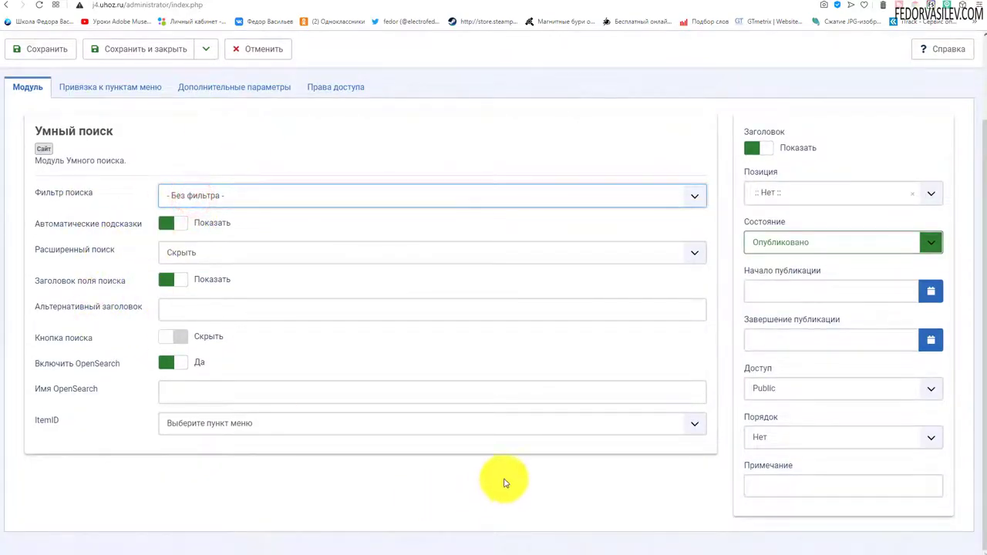
{"action": "scroll", "coordinate": [478, 439], "scroll_direction": "up", "scroll_amount": 2}
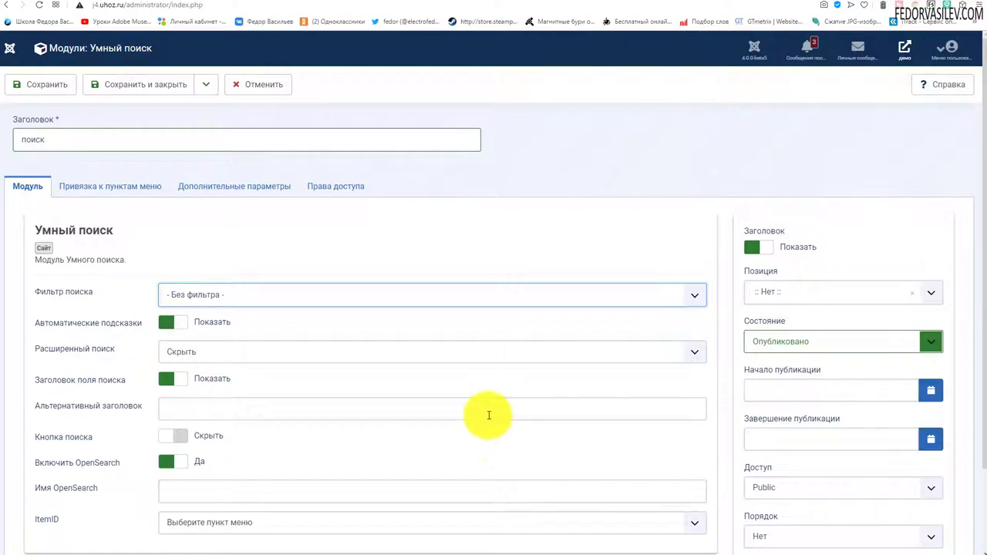
{"action": "scroll", "coordinate": [779, 247], "scroll_direction": "down", "scroll_amount": 2}
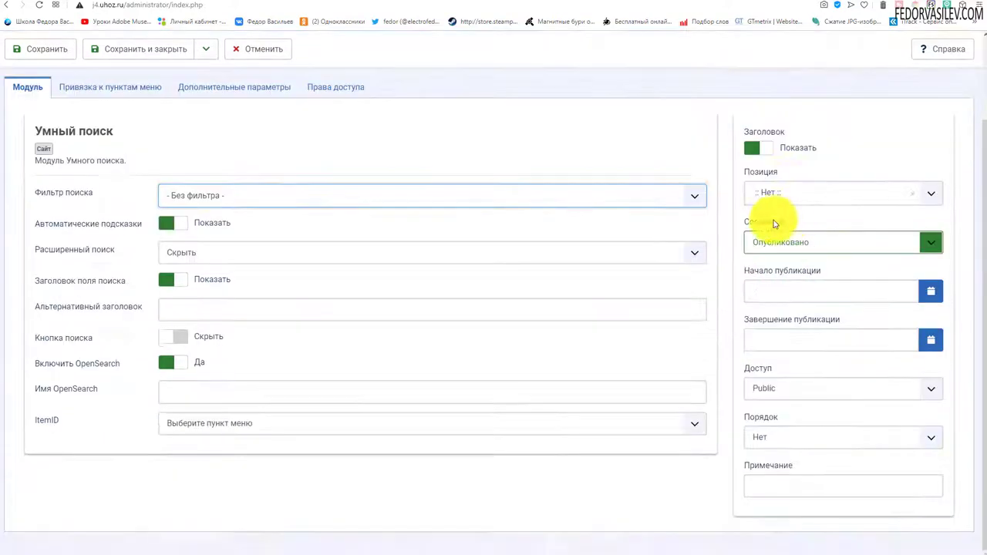
- Check the sidebar location on the demo article page and set the search module's position to Sidebar-right [sidebar-right]
{"action": "left_click", "coordinate": [777, 196]}
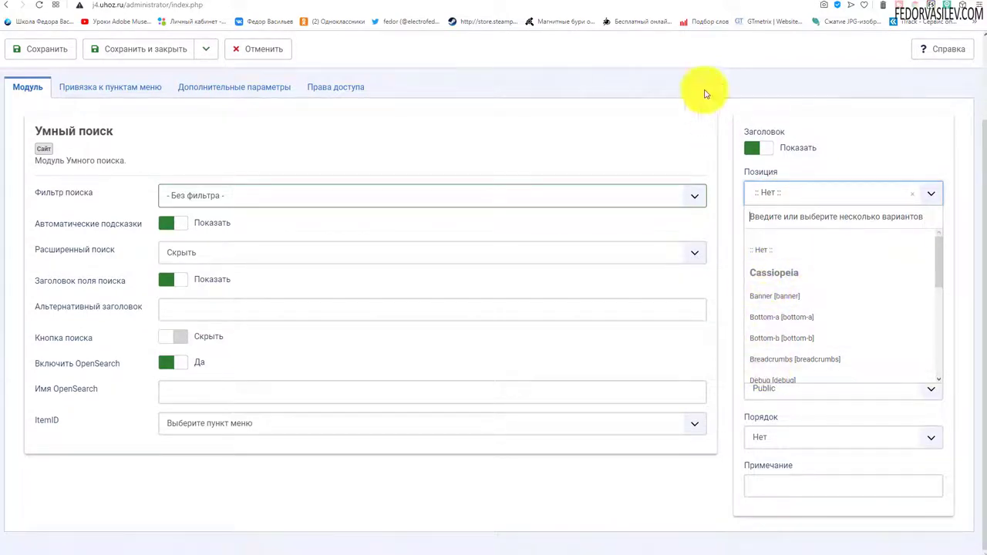
{"action": "left_click", "coordinate": [795, 3]}
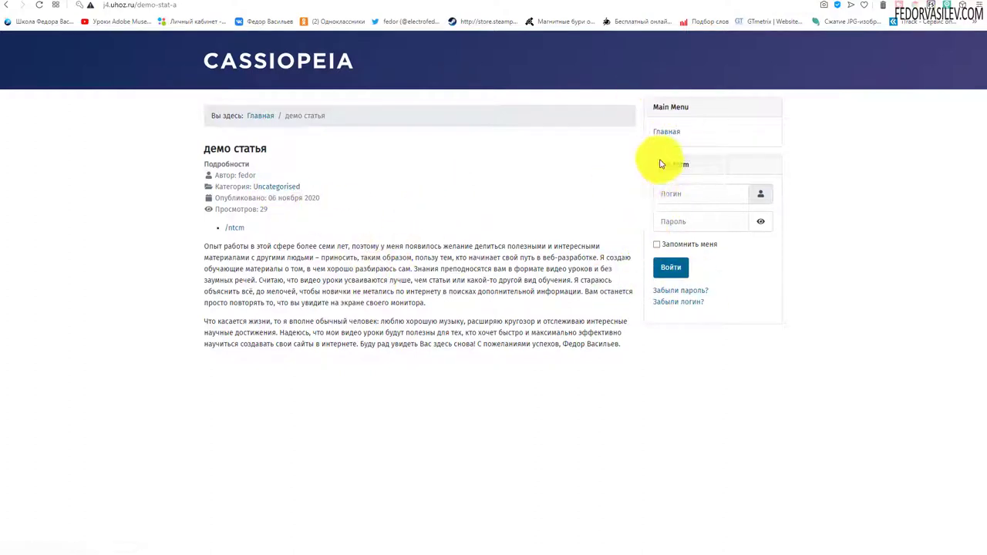
{"action": "left_click_drag", "start_coordinate": [693, 130], "coordinate": [657, 118]}
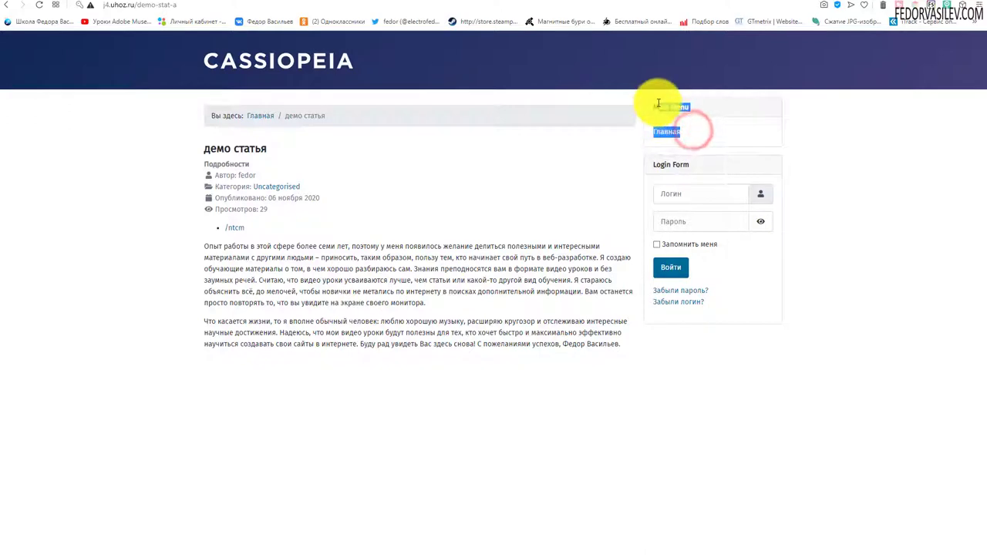
{"action": "left_click", "coordinate": [610, 149]}
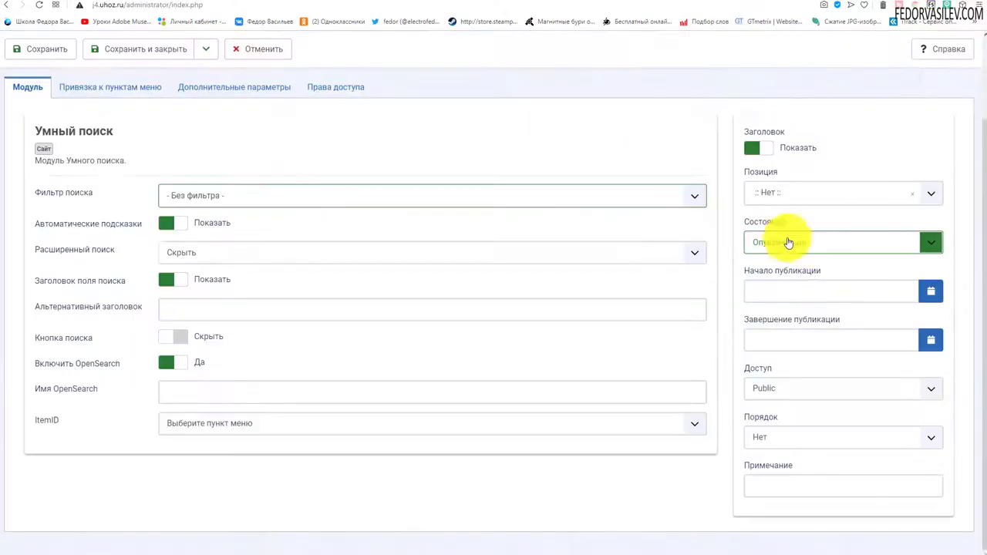
{"action": "left_click", "coordinate": [786, 194]}
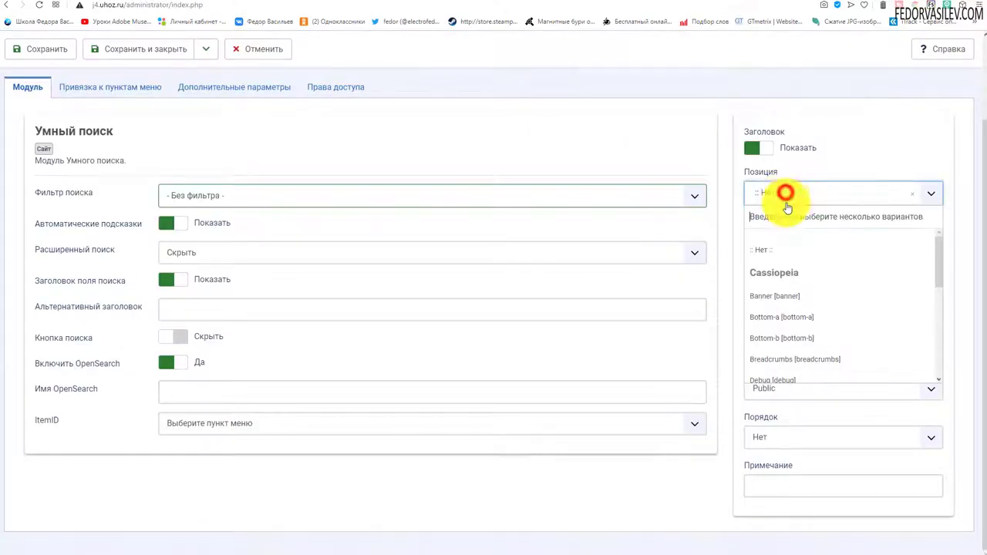
{"action": "scroll", "coordinate": [759, 332], "scroll_direction": "down", "scroll_amount": 3}
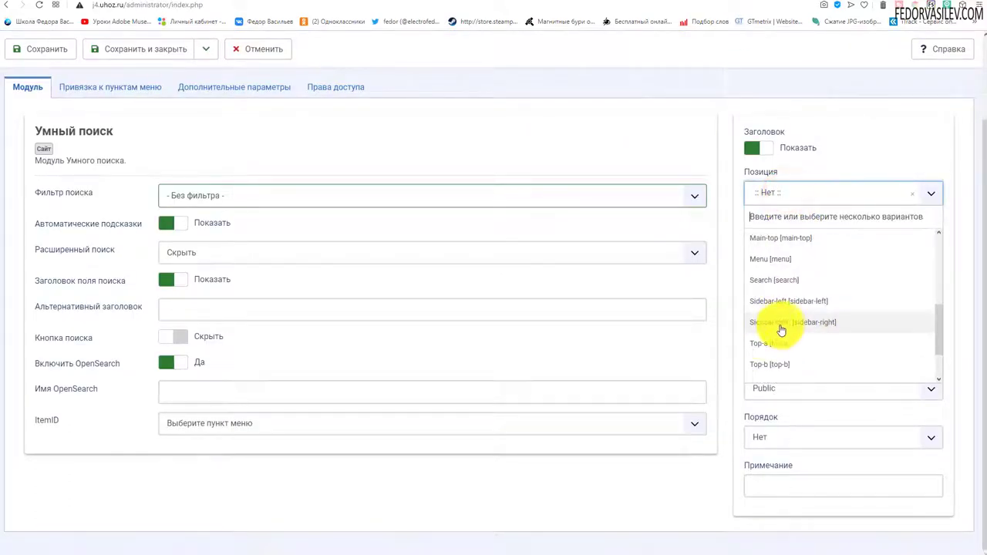
{"action": "left_click", "coordinate": [790, 324]}
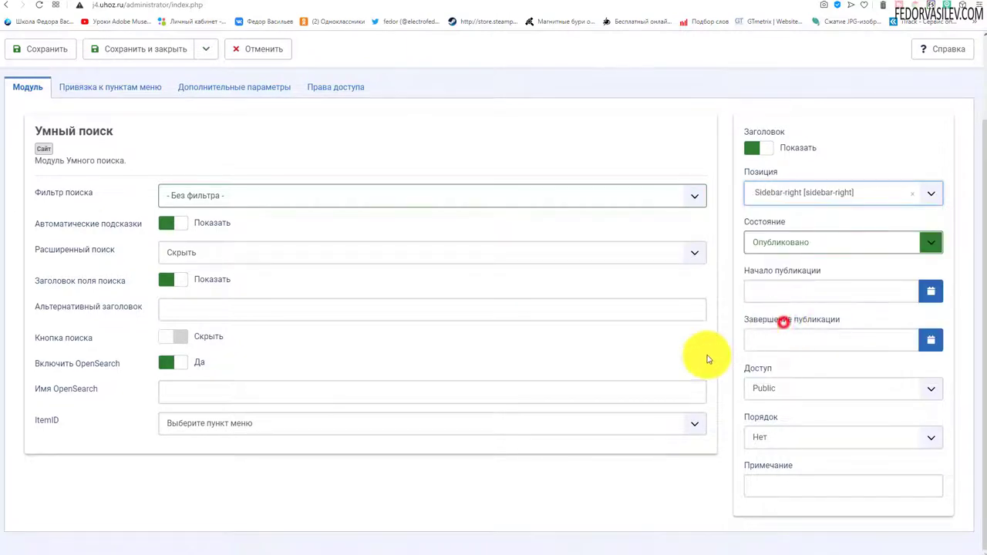
- Keep the module's menu assignment at "На всех страницах", then save and close the search module
{"action": "scroll", "coordinate": [738, 260], "scroll_direction": "up", "scroll_amount": 2}
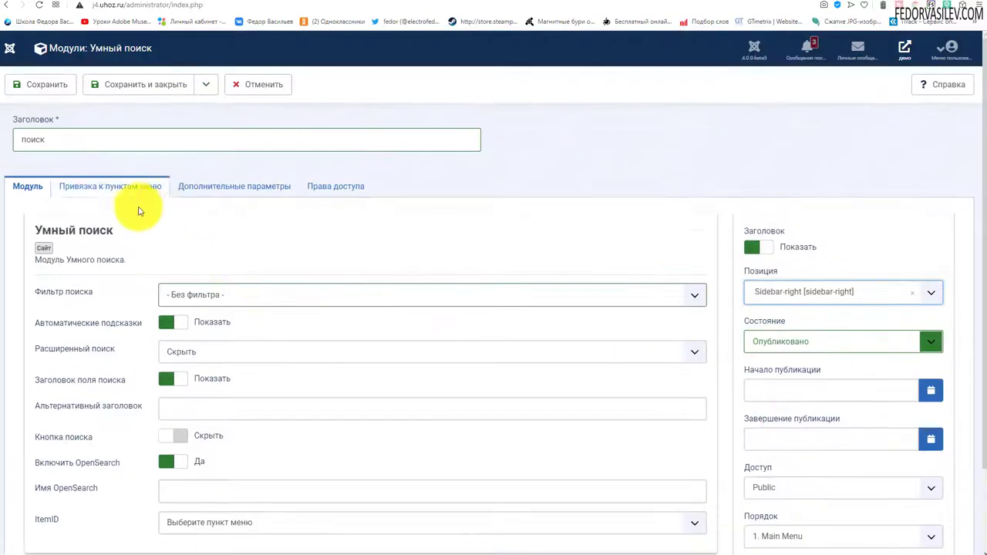
{"action": "left_click", "coordinate": [130, 187]}
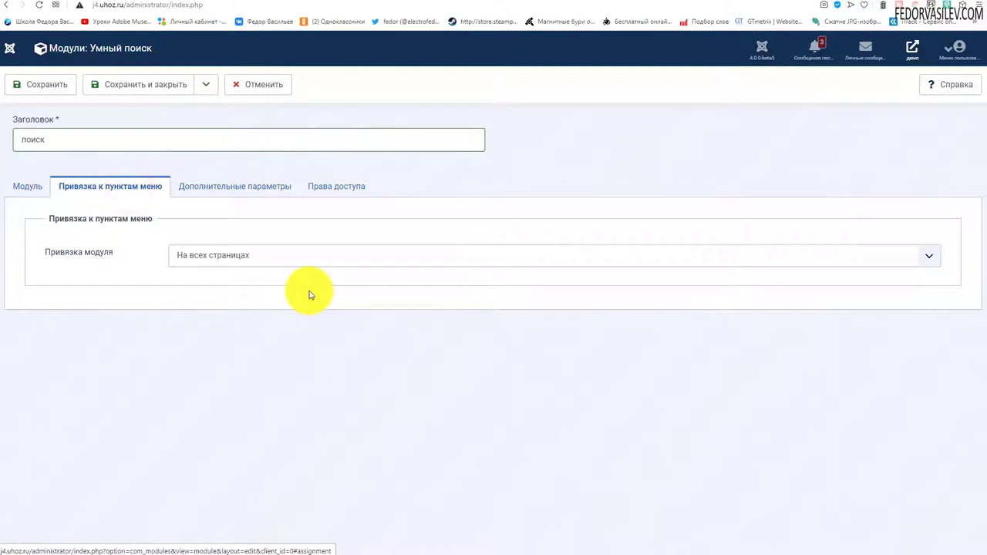
{"action": "left_click", "coordinate": [253, 266]}
{"action": "left_click", "coordinate": [249, 259]}
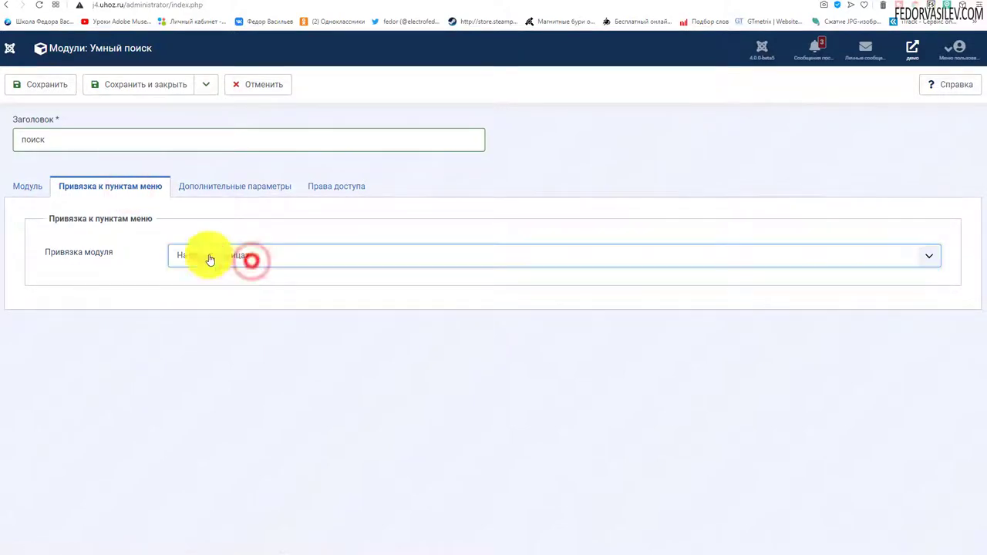
{"action": "left_click", "coordinate": [128, 85]}
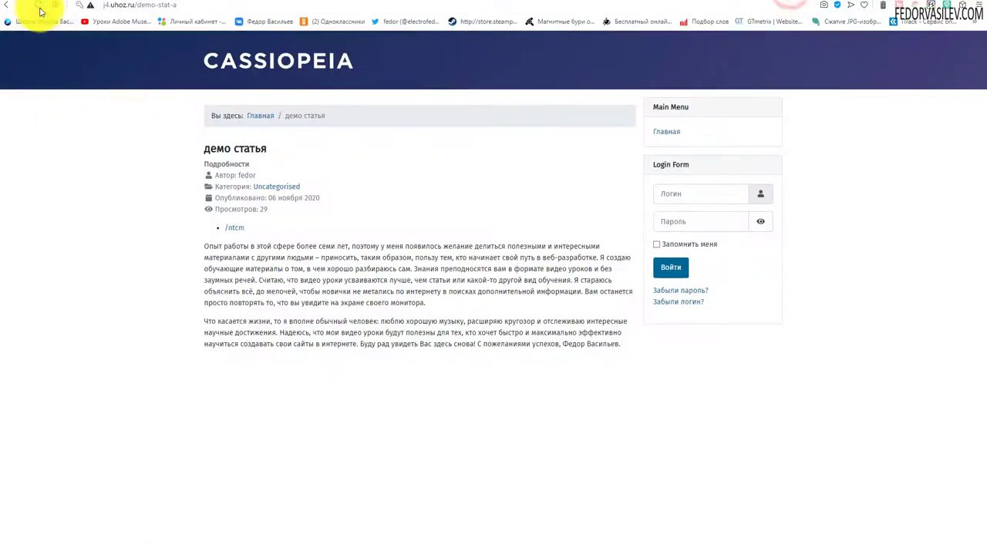
- Reload the demo article page and examine the "поиск" module in the sidebar
{"action": "left_click", "coordinate": [39, 7]}
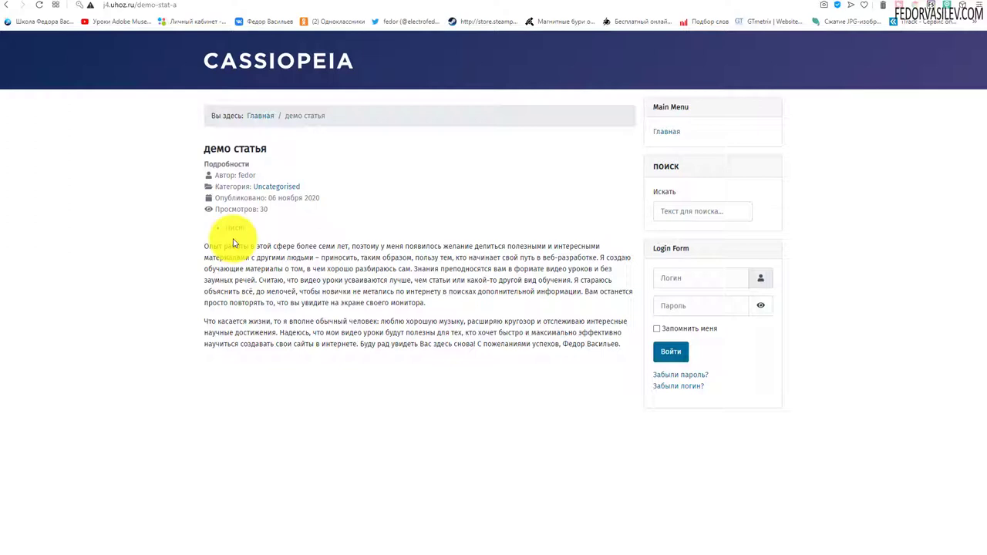
{"action": "double_click", "coordinate": [679, 167]}
{"action": "left_click", "coordinate": [936, 199]}
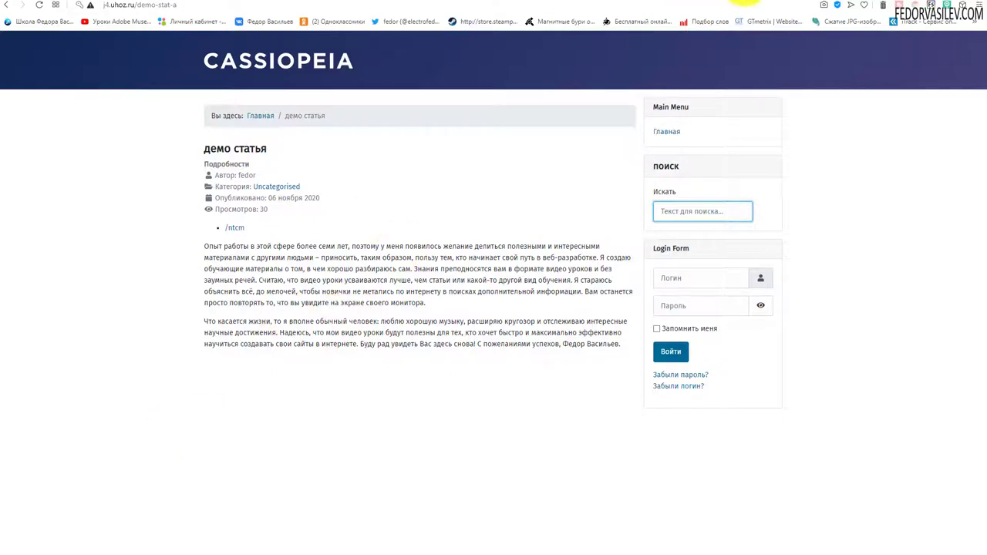
- Return to the administration site, open the Умный поиск content index among the components and index the content
{"action": "left_click", "coordinate": [746, 4]}
{"action": "left_click", "coordinate": [62, 104]}
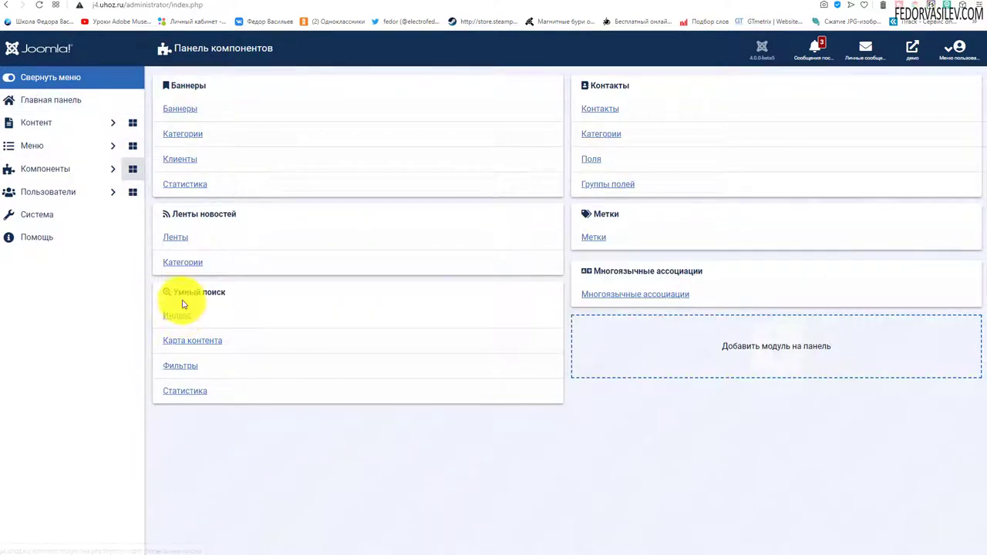
{"action": "left_click", "coordinate": [184, 317]}
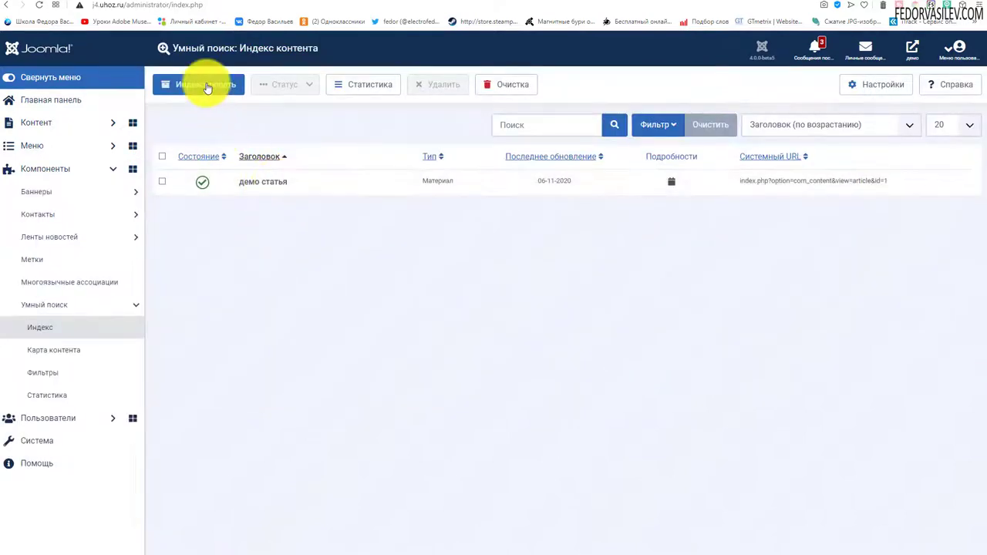
{"action": "left_click", "coordinate": [203, 83]}
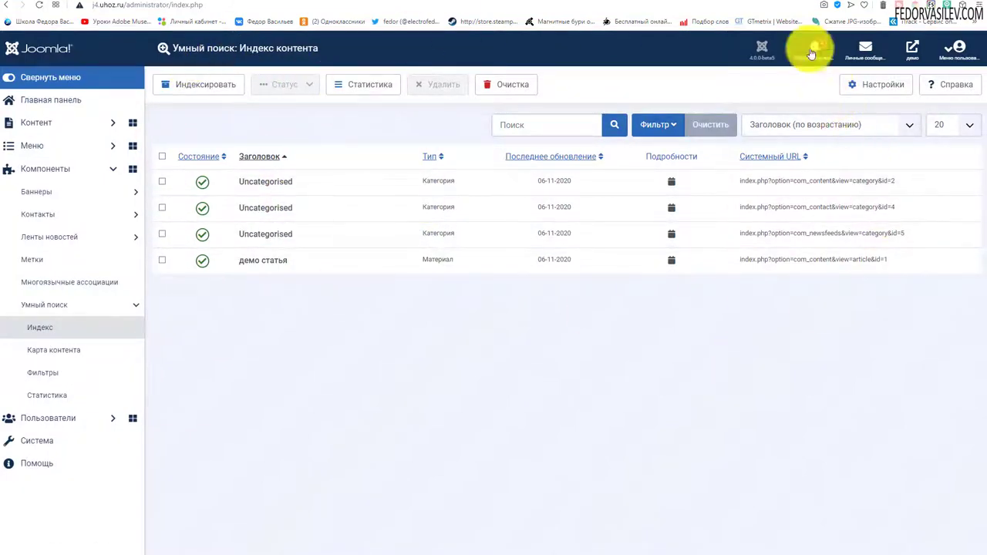
- Reload the demo article page and search for "демо" with the sidebar's search module
{"action": "left_click", "coordinate": [794, 4]}
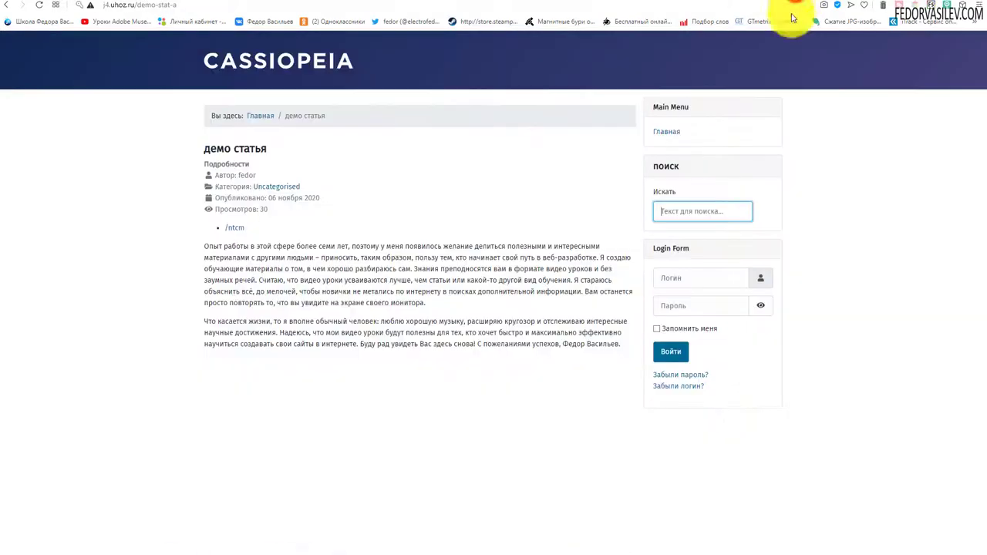
{"action": "left_click", "coordinate": [40, 7]}
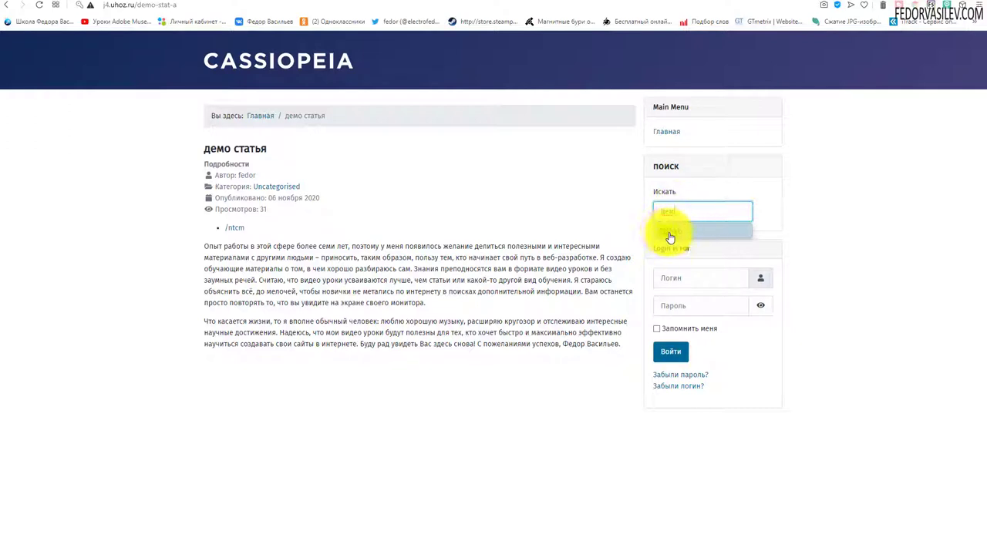
{"action": "left_click", "coordinate": [669, 234]}
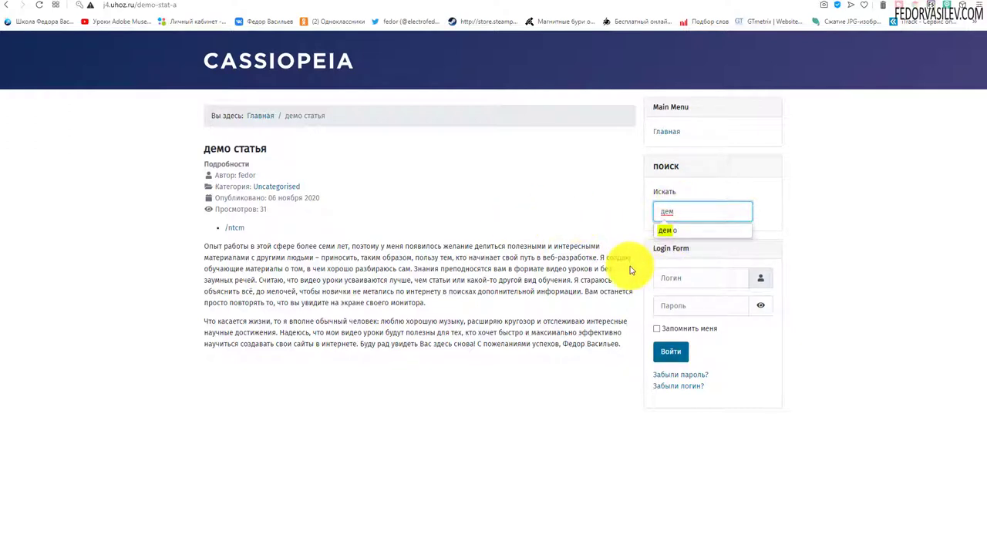
{"action": "left_click", "coordinate": [683, 210]}
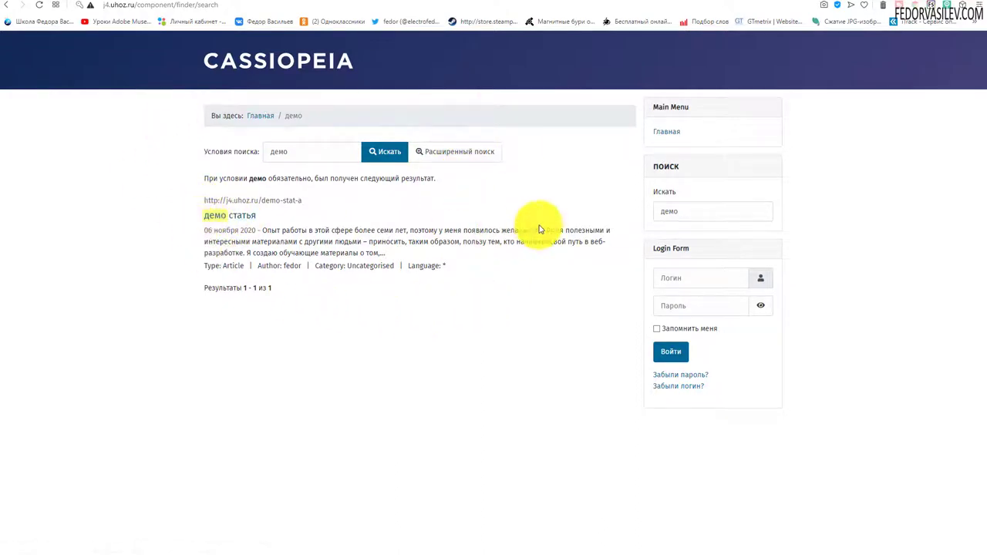
{"action": "double_click", "coordinate": [672, 211]}
{"action": "left_click", "coordinate": [446, 348]}
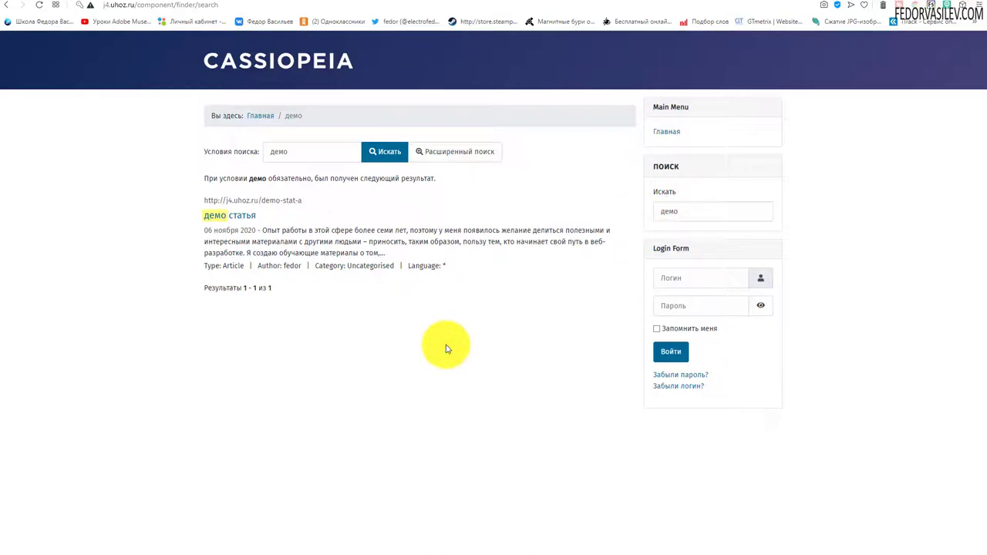
- Return to the administration site and open the "поиск" module from the list of site modules
{"action": "left_click", "coordinate": [748, 3]}
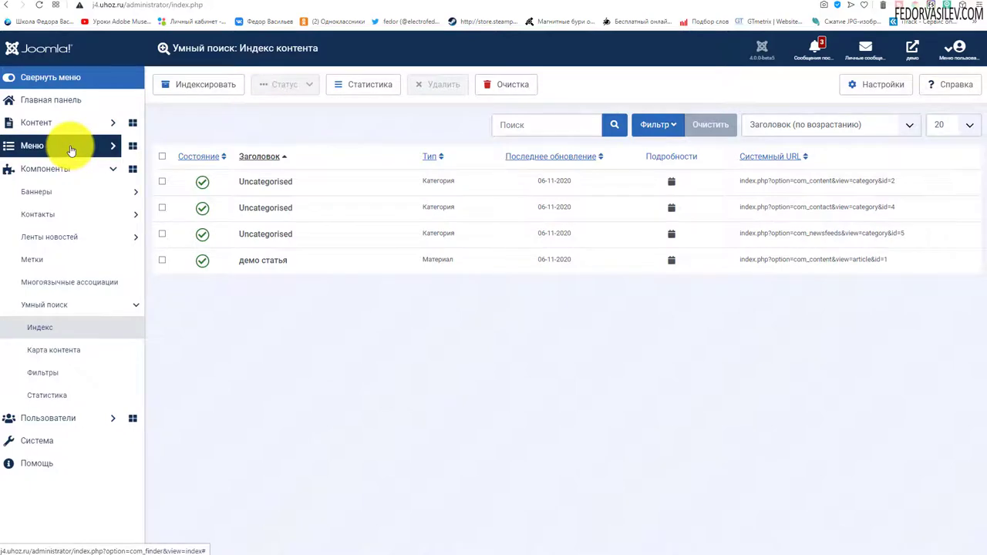
{"action": "left_click", "coordinate": [48, 103]}
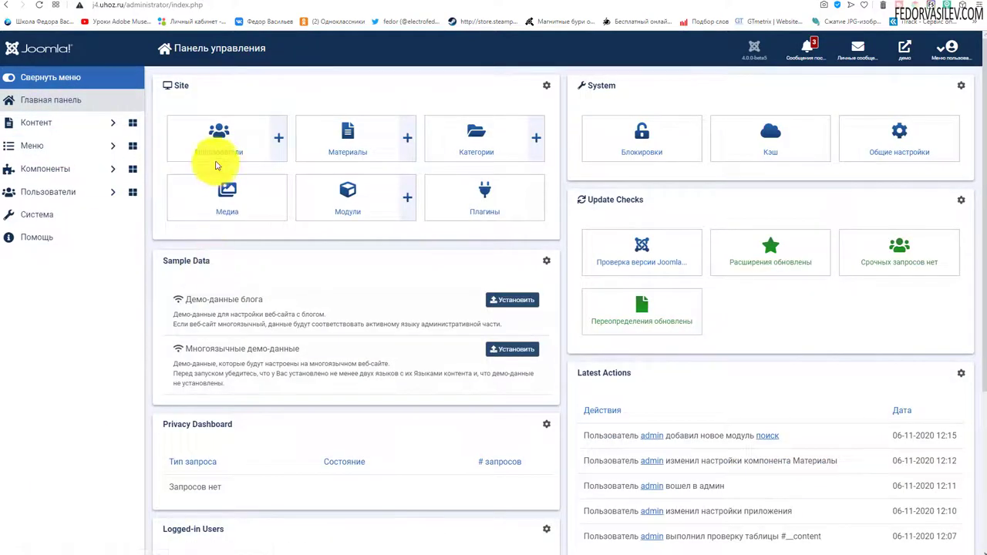
{"action": "left_click", "coordinate": [359, 190]}
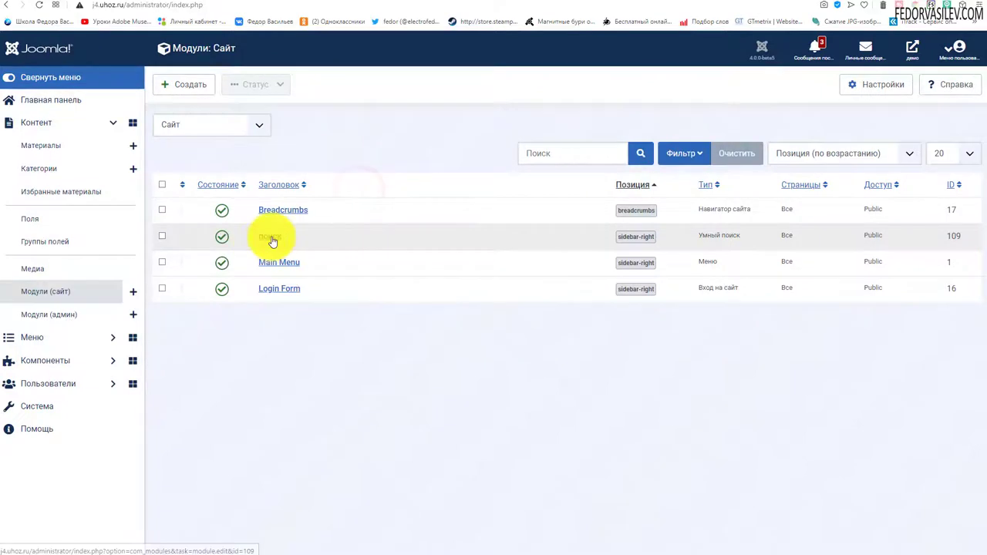
{"action": "left_click", "coordinate": [273, 236]}
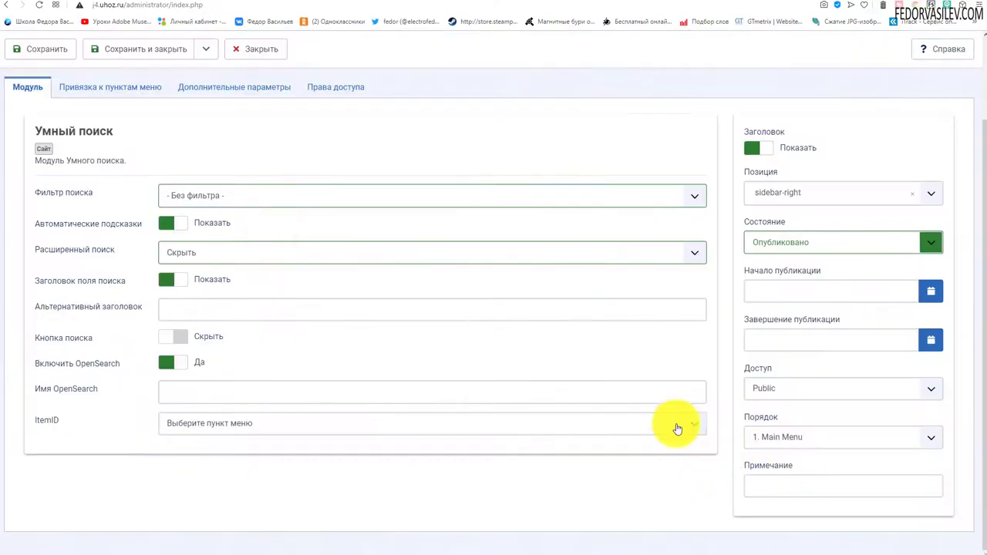
- Set the search module's Расширенный поиск option to "Показать" and save the module
{"action": "left_click", "coordinate": [218, 252]}
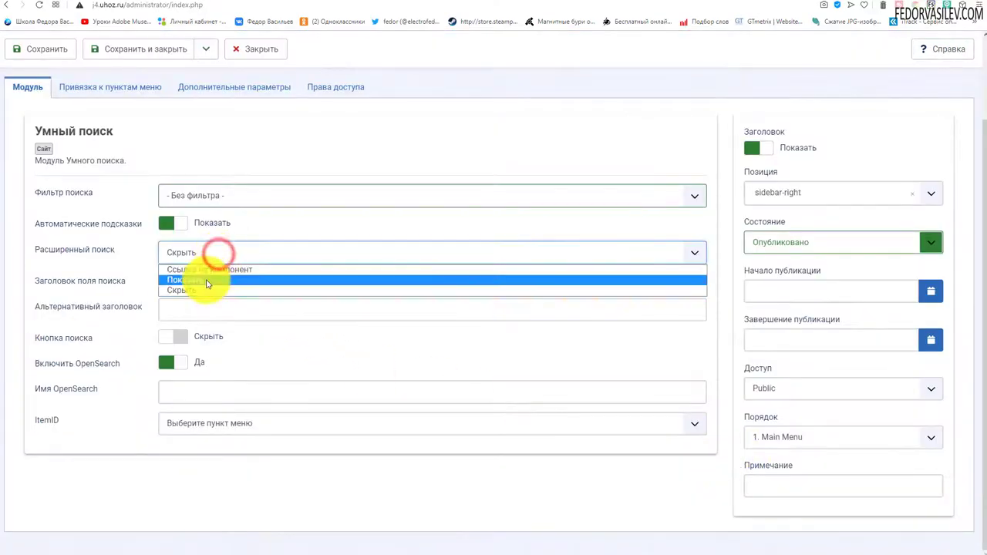
{"action": "left_click", "coordinate": [205, 280]}
{"action": "scroll", "coordinate": [100, 264], "scroll_direction": "up", "scroll_amount": 2}
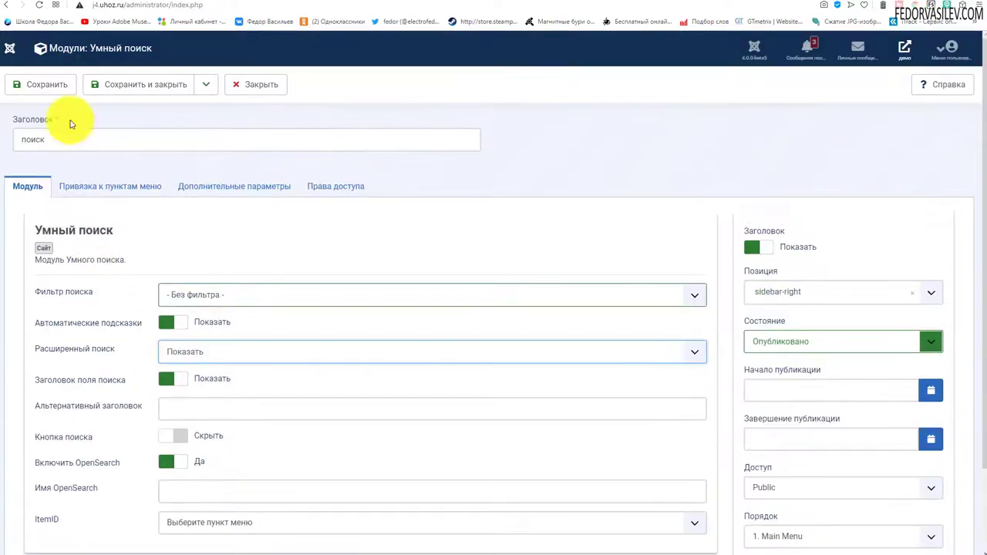
{"action": "left_click", "coordinate": [47, 84]}
- Reload the site's search results page and set the sidebar module's "Искать по Тип" filter to "Материалы"
{"action": "left_click", "coordinate": [772, 2]}
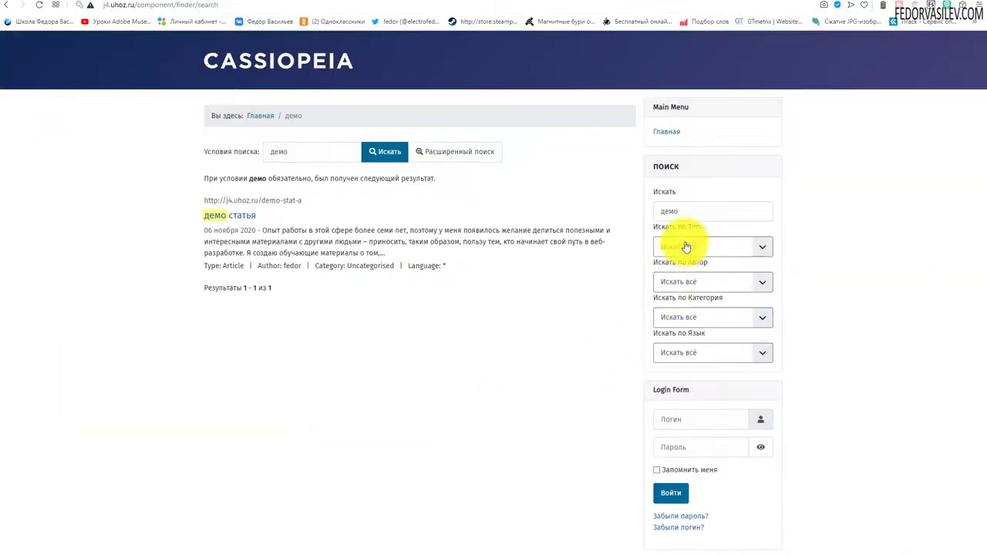
{"action": "left_click", "coordinate": [757, 246]}
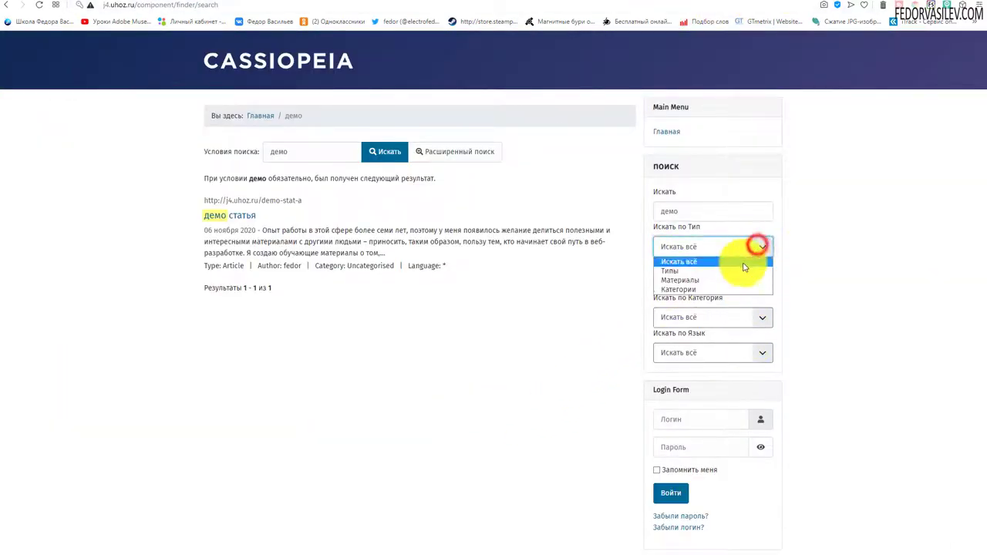
{"action": "left_click", "coordinate": [706, 281]}
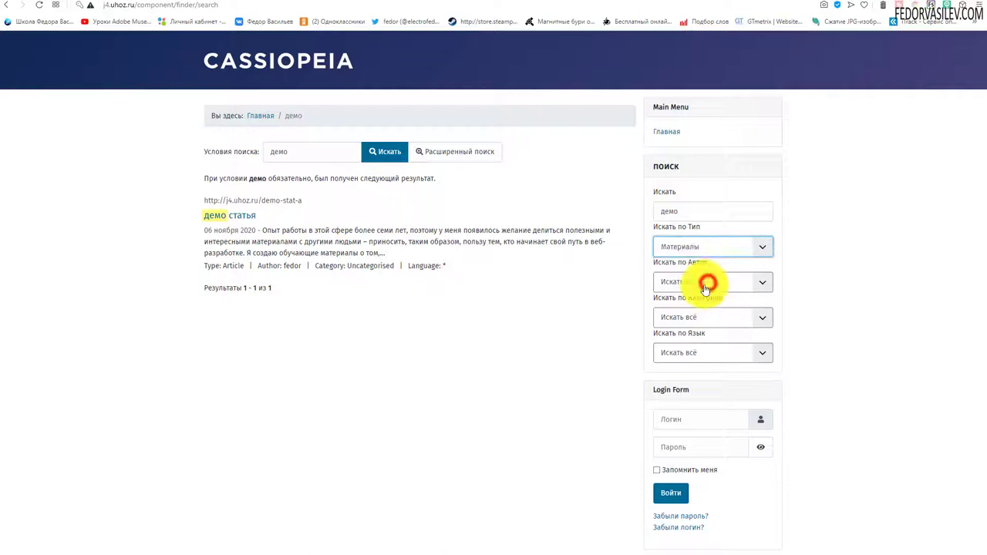
- Examine the options offered by the search module's author, language and category filters
{"action": "left_click", "coordinate": [706, 282]}
{"action": "left_click", "coordinate": [494, 327]}
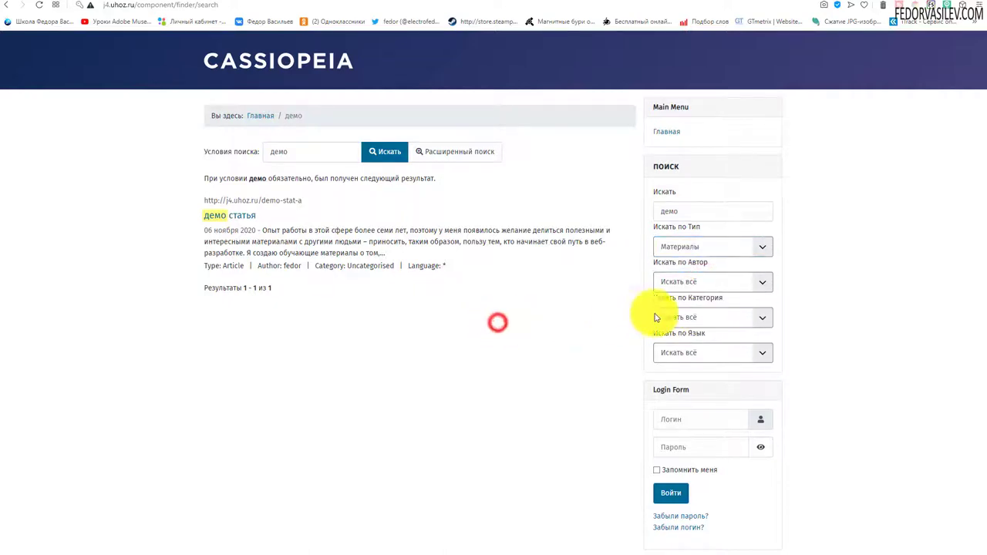
{"action": "left_click", "coordinate": [762, 355]}
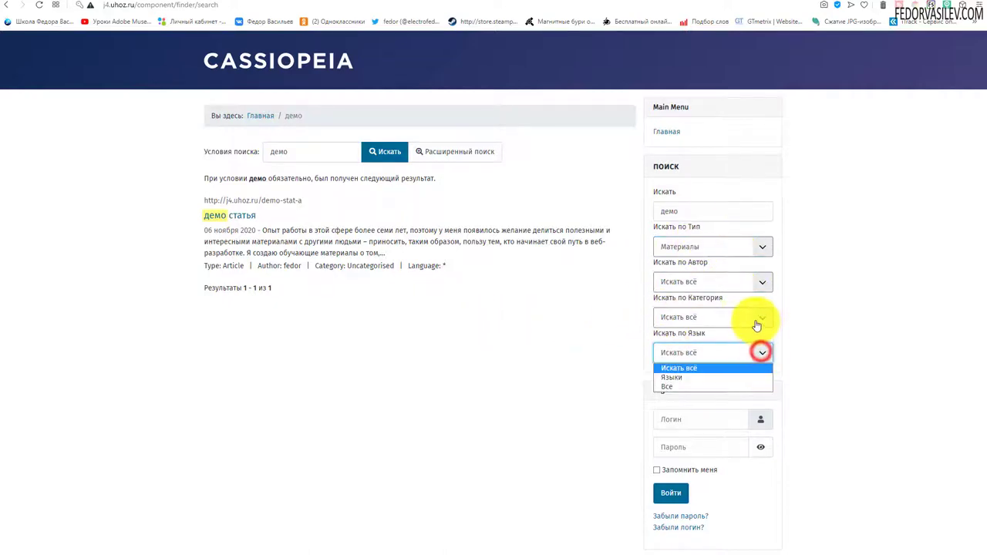
{"action": "left_click", "coordinate": [767, 316]}
{"action": "left_click", "coordinate": [720, 283]}
{"action": "left_click", "coordinate": [542, 284]}
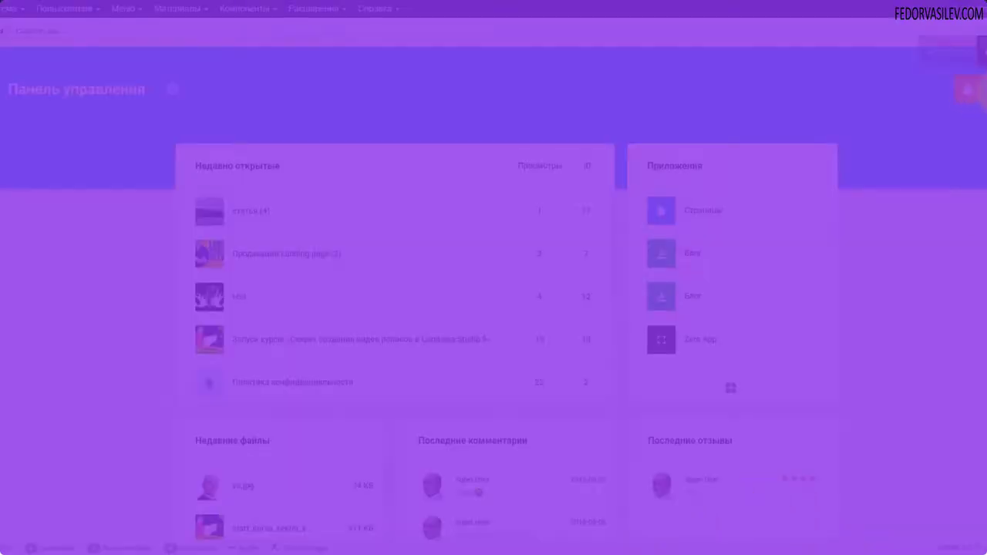
{"action": "left_click", "coordinate": [967, 91]}
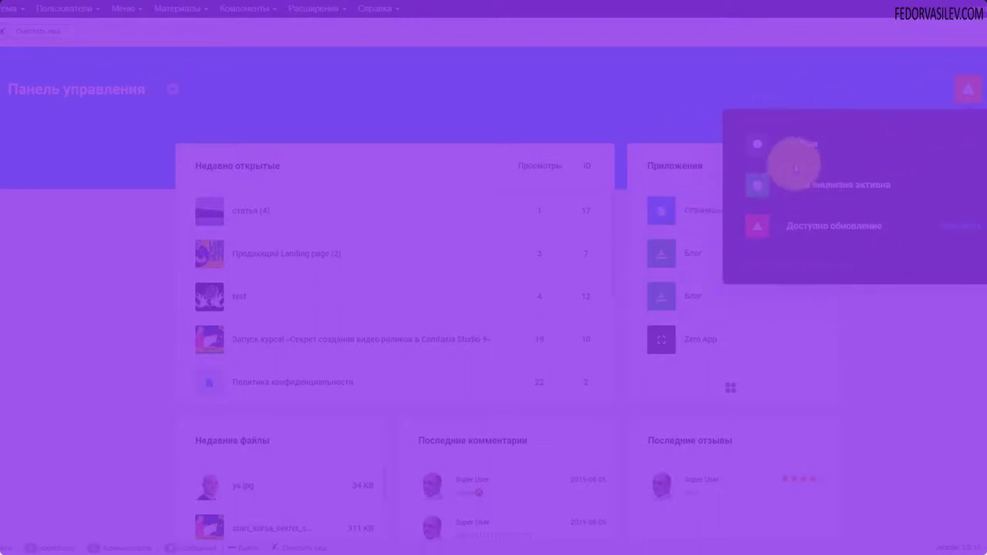
{"action": "key", "text": "Escape"}
{"action": "left_click", "coordinate": [17, 187]}
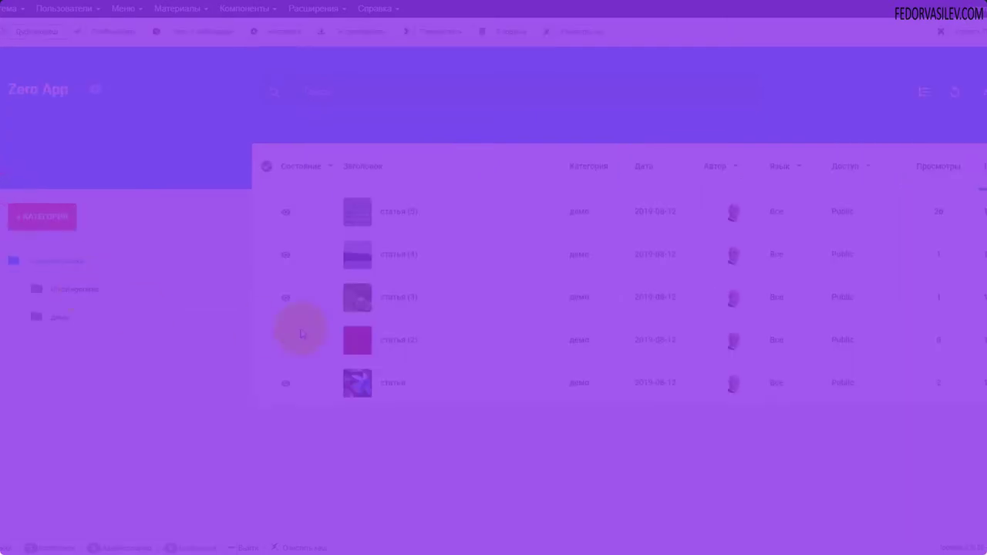
{"action": "left_click", "coordinate": [97, 91]}
{"action": "left_click", "coordinate": [104, 230]}
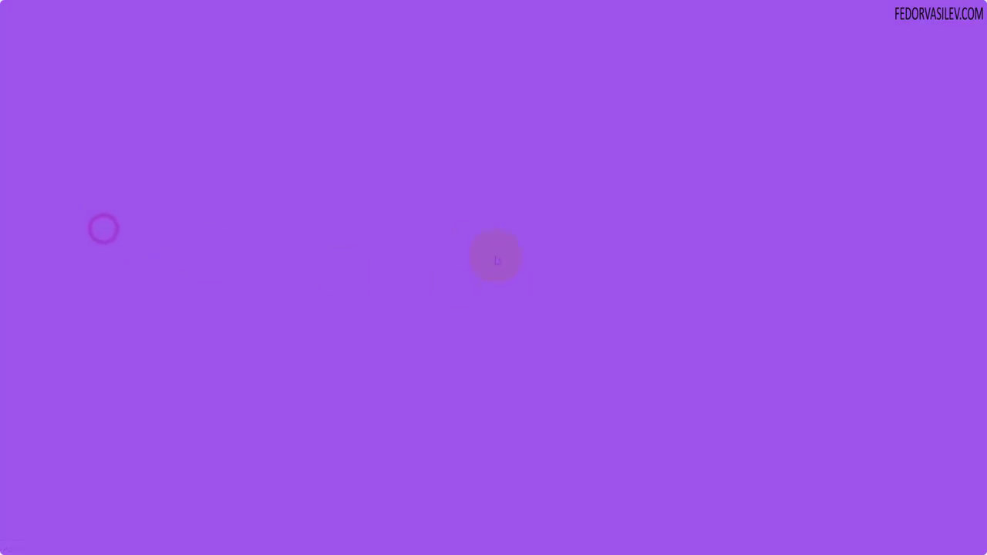